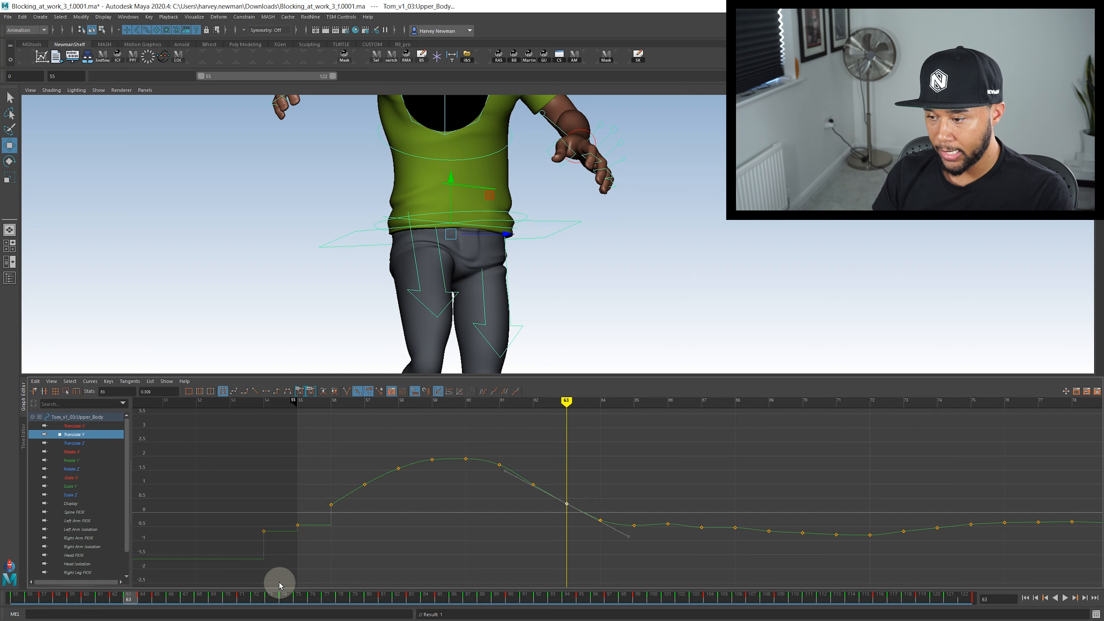
Fine-tune the upper body's Translate Y keys around frames 64 and 65, and play the animation from frame 55
{"action": "left_click_drag", "start_coordinate": [600, 549], "coordinate": [601, 498]}
{"action": "key", "text": "."}
{"action": "mouse_move", "coordinate": [632, 549]}
{"action": "left_mouse_down"}
{"action": "mouse_move", "coordinate": [631, 511]}
{"action": "mouse_move", "coordinate": [641, 505]}
{"action": "mouse_move", "coordinate": [645, 546]}
{"action": "left_mouse_up"}
{"action": "key", "text": "."}
{"action": "middle_click_drag", "start_coordinate": [649, 539], "coordinate": [651, 539], "text": "shift"}
{"action": "left_click", "coordinate": [1026, 598]}
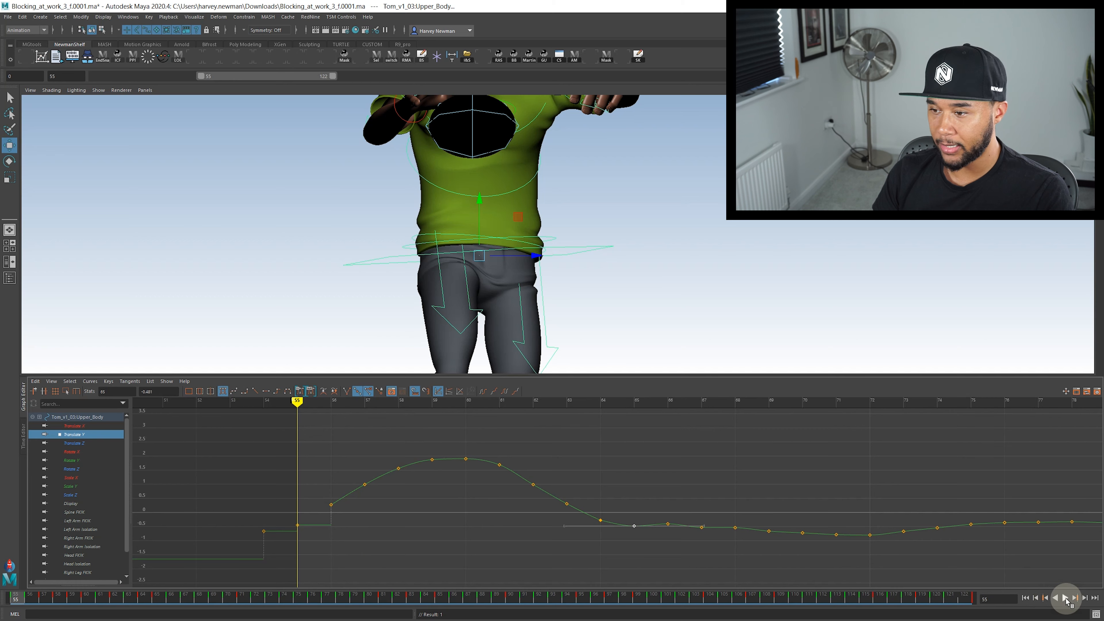
{"action": "left_click", "coordinate": [1065, 598]}
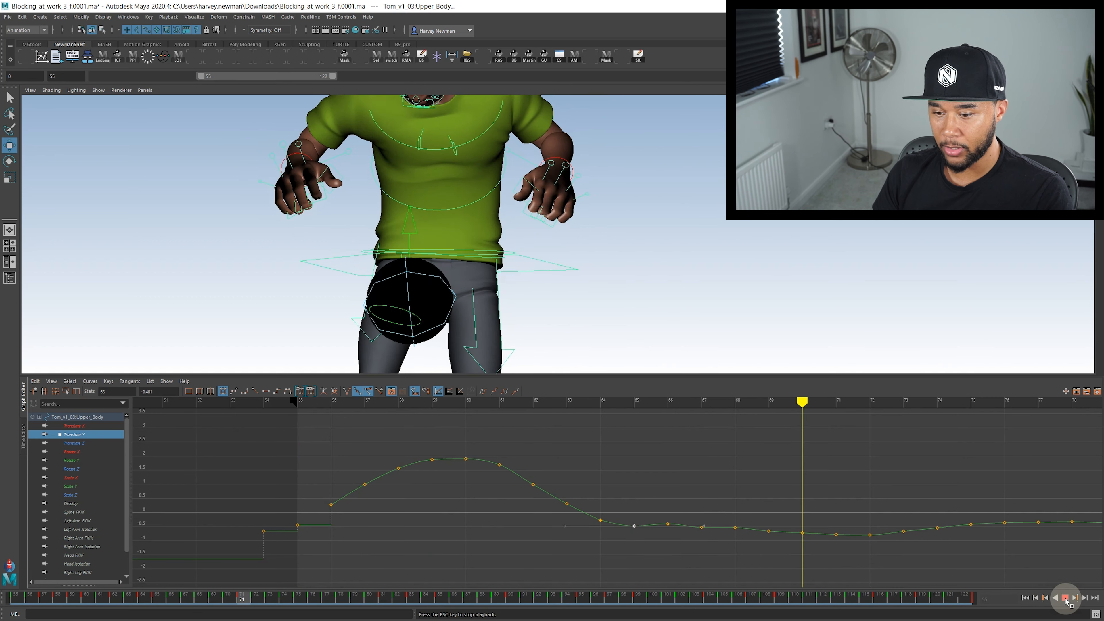
Raise the upper body's Translate Y key at frame 67 to about -0.32 and select the key at frame 68
{"action": "left_click_drag", "start_coordinate": [54, 597], "coordinate": [186, 601]}
{"action": "left_click_drag", "start_coordinate": [691, 517], "coordinate": [712, 539]}
{"action": "middle_click_drag", "start_coordinate": [712, 547], "coordinate": [713, 540]}
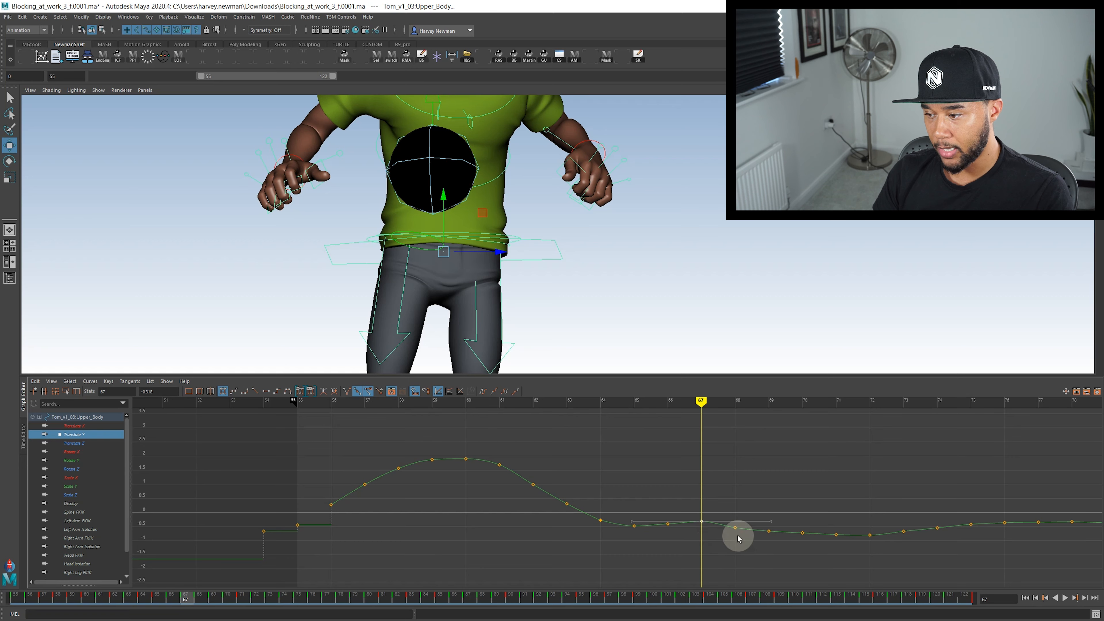
{"action": "key", "text": "period"}
{"action": "left_click_drag", "start_coordinate": [725, 518], "coordinate": [746, 553]}
Scrub and play the animation from frame 55 to review the upper body's vertical motion
{"action": "left_click_drag", "start_coordinate": [71, 598], "coordinate": [243, 618]}
{"action": "key", "text": "alt+shift+v"}
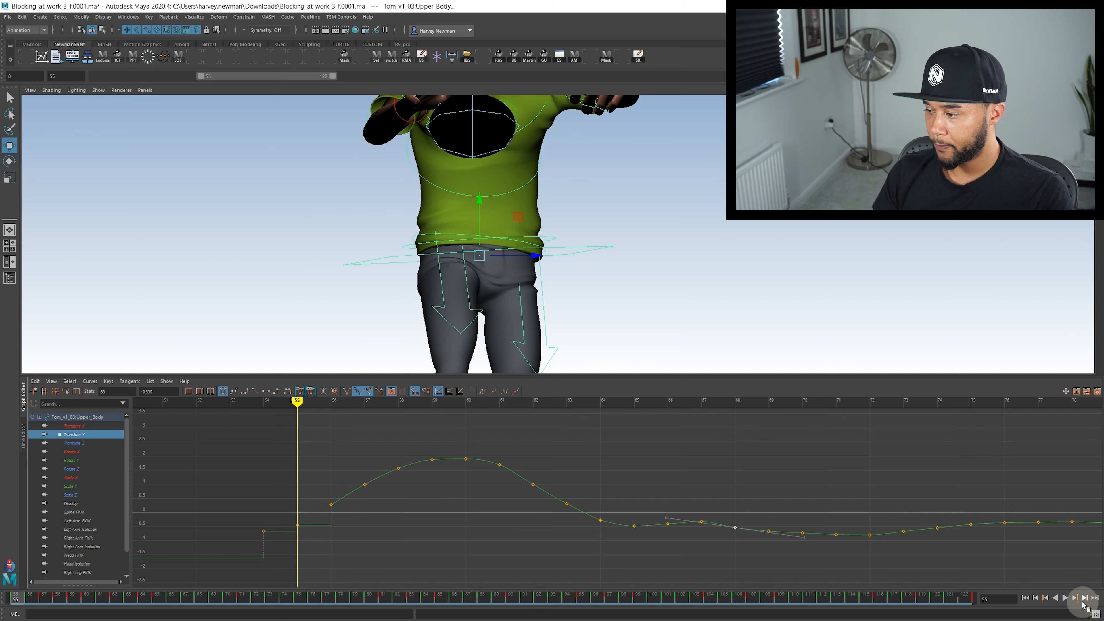
{"action": "left_click", "coordinate": [1066, 599]}
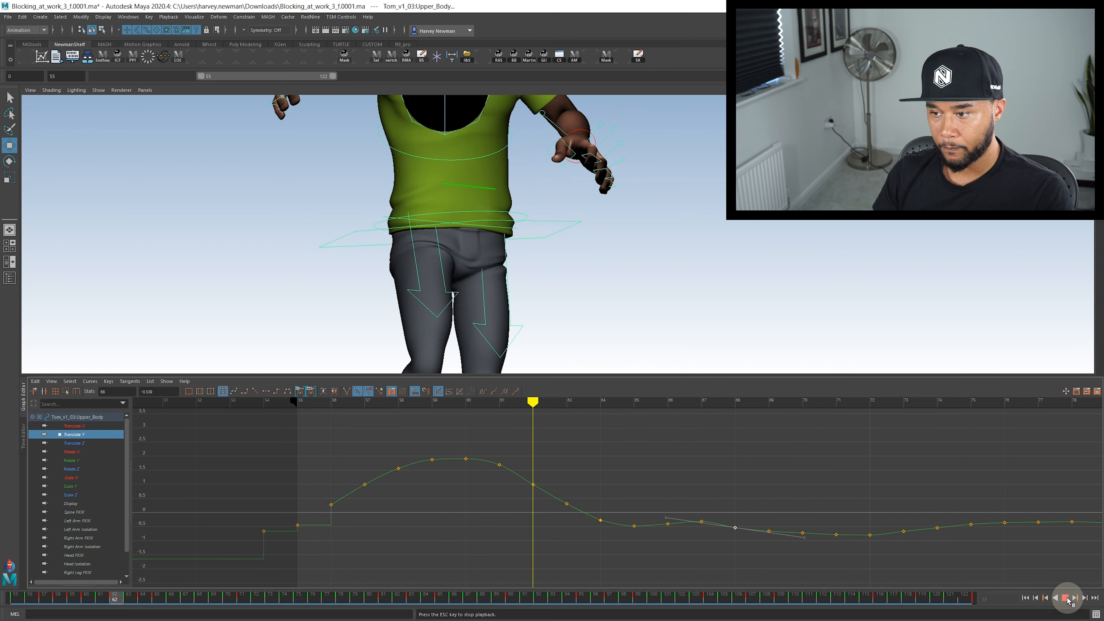
{"action": "left_click", "coordinate": [1066, 599]}
{"action": "left_click_drag", "start_coordinate": [75, 596], "coordinate": [246, 614]}
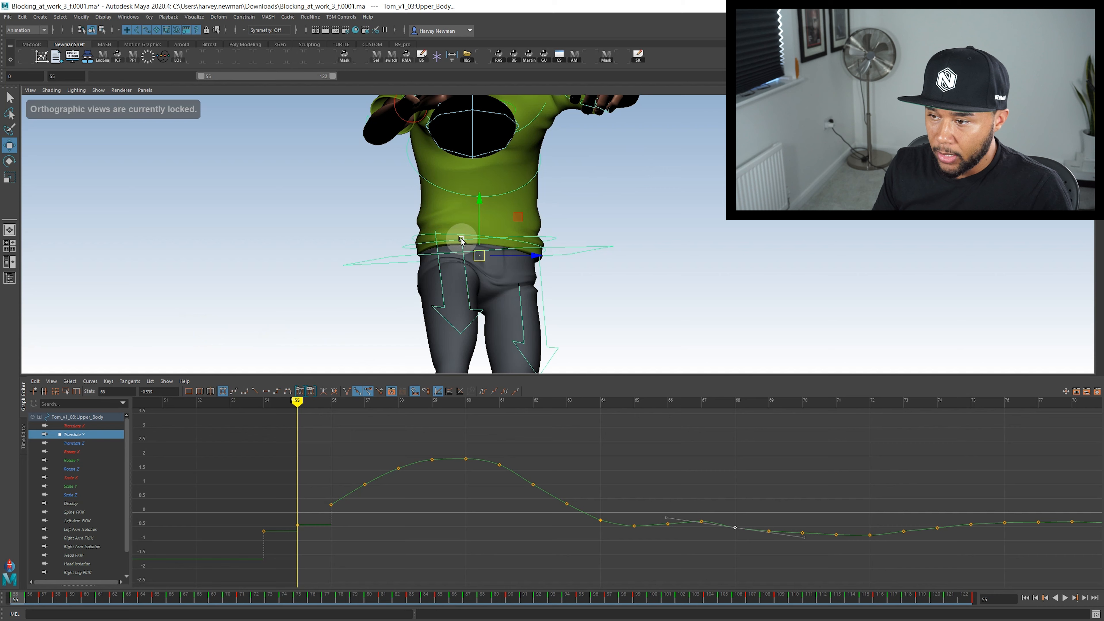
Switch the viewport to a perspective view showing the character from the side and clear the upper body selection
{"action": "key", "text": "space"}
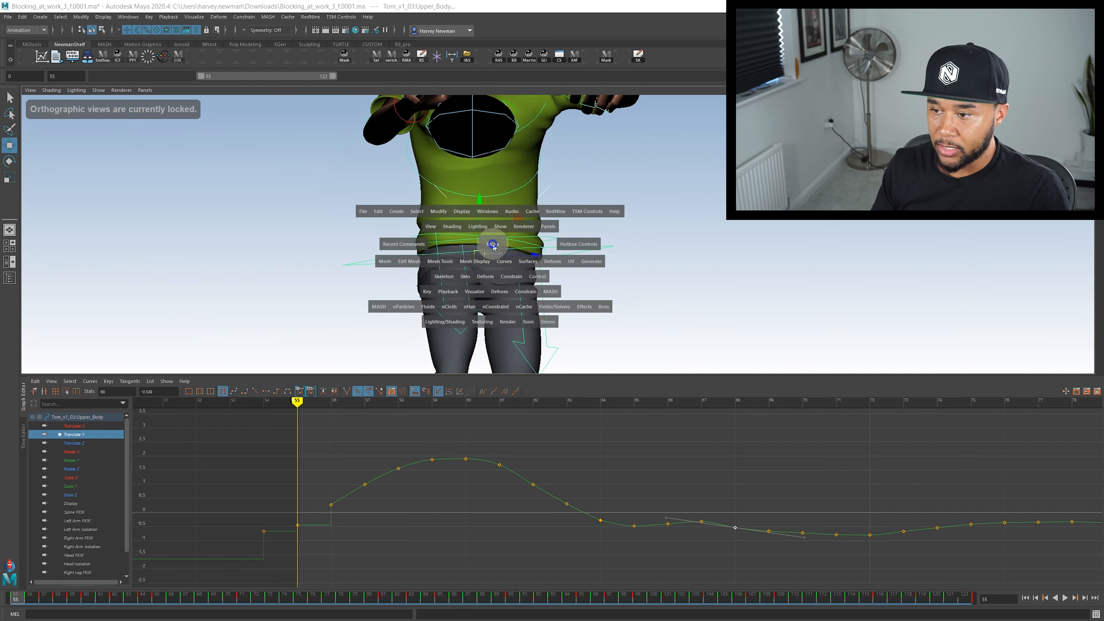
{"action": "left_click_drag", "start_coordinate": [492, 245], "coordinate": [383, 245]}
{"action": "scroll", "coordinate": [382, 244], "scroll_direction": "up", "scroll_amount": 3}
{"action": "middle_click_drag", "start_coordinate": [383, 244], "coordinate": [342, 245], "text": "alt"}
{"action": "left_click", "coordinate": [566, 251]}
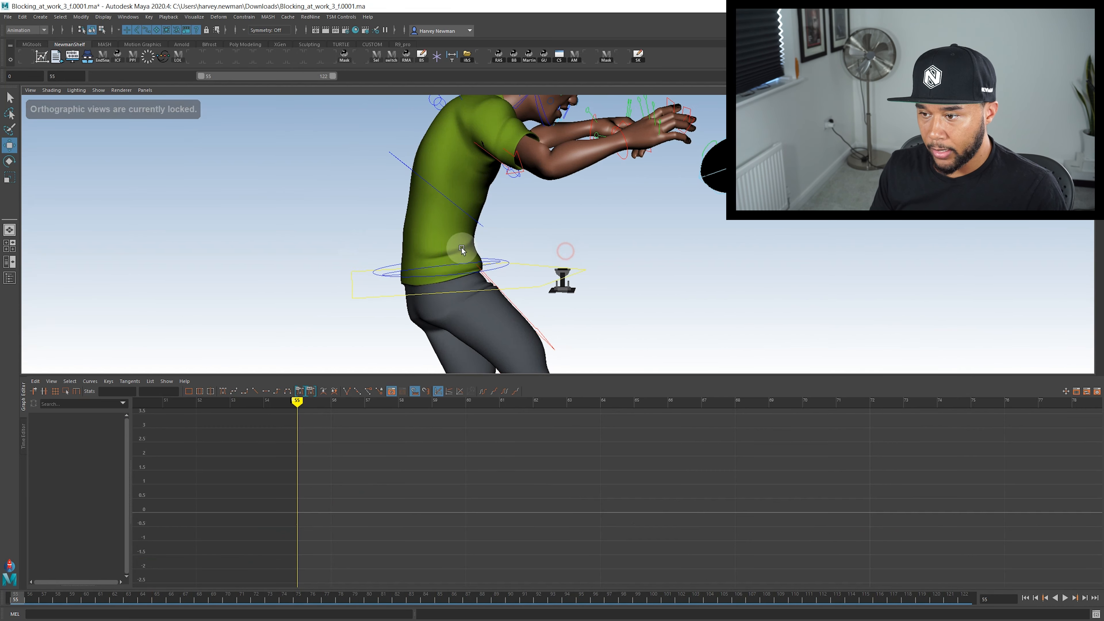
{"action": "left_click_drag", "start_coordinate": [449, 267], "coordinate": [438, 195], "text": "alt"}
Try to select the pelvis, middle and torso FK spine controls together
{"action": "left_click", "coordinate": [461, 255]}
{"action": "left_click", "coordinate": [390, 175], "text": "shift"}
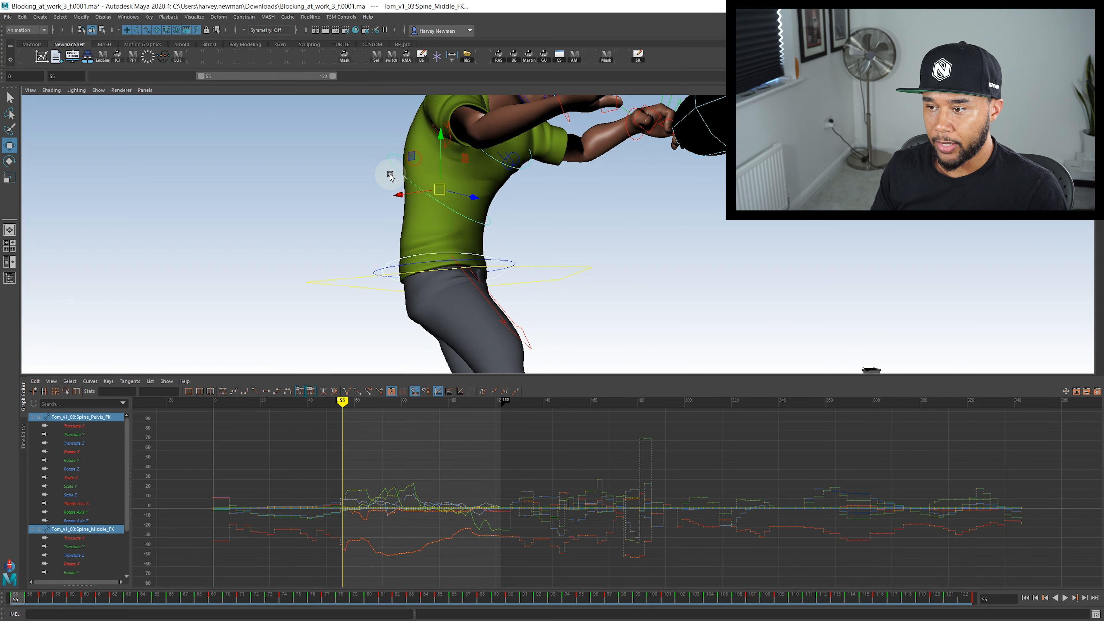
{"action": "left_click", "coordinate": [505, 247]}
{"action": "left_click_drag", "start_coordinate": [505, 247], "coordinate": [473, 264], "text": "alt"}
{"action": "left_click", "coordinate": [489, 266]}
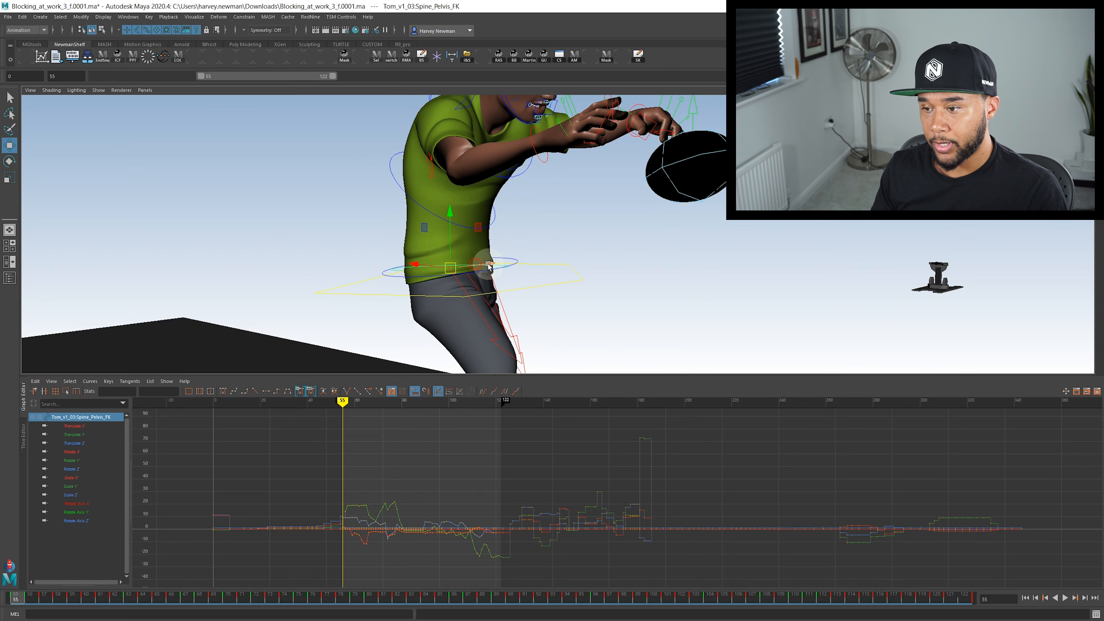
{"action": "left_click", "coordinate": [514, 210], "text": "shift"}
{"action": "left_click", "coordinate": [527, 172], "text": "shift"}
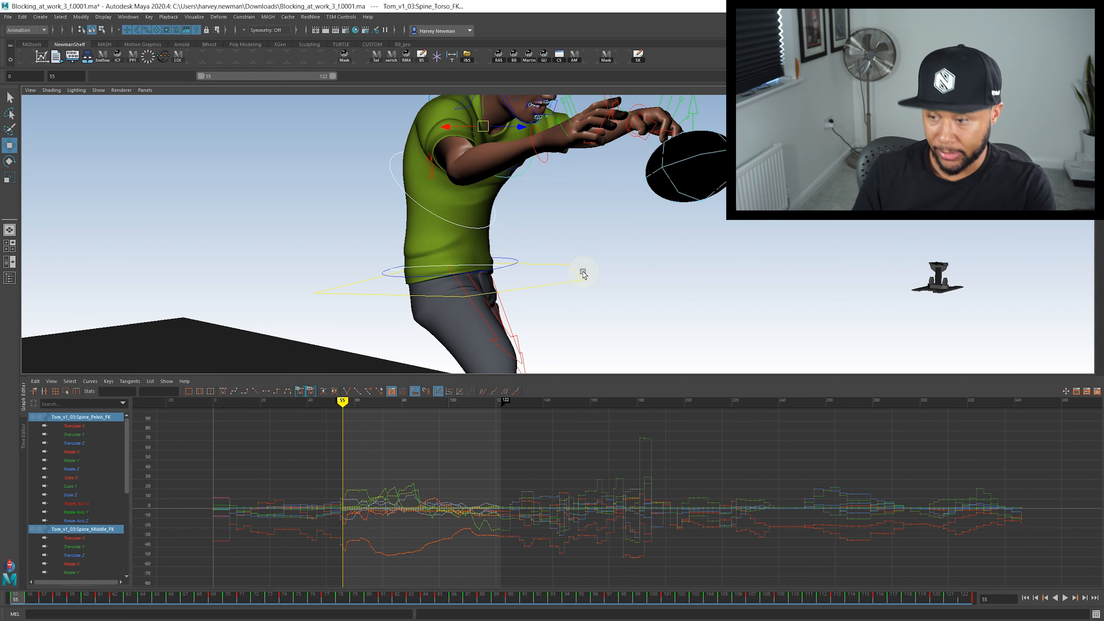
Activate the Rotate tool and clear the spine control selection
{"action": "key", "text": "e"}
{"action": "scroll", "coordinate": [522, 167], "scroll_direction": "down", "scroll_amount": 3}
{"action": "left_click_drag", "start_coordinate": [521, 167], "coordinate": [556, 139], "text": "alt"}
{"action": "key", "text": "ctrl+z"}
{"action": "left_click", "coordinate": [537, 267]}
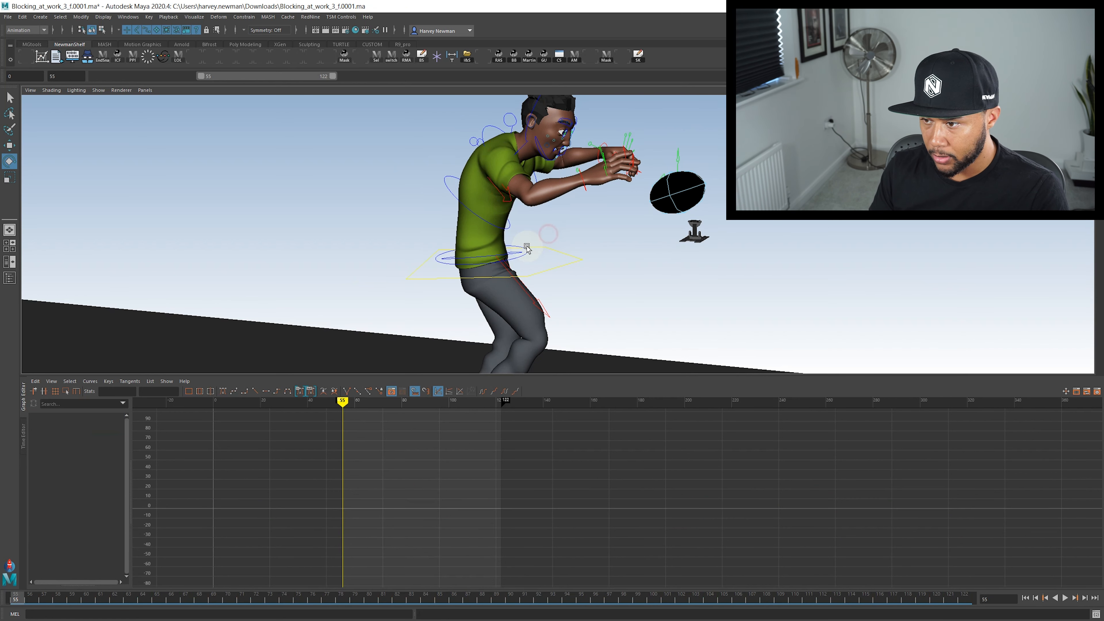
Select the base, middle and torso FK spine controls together
{"action": "left_click", "coordinate": [559, 220]}
{"action": "left_click", "coordinate": [527, 251]}
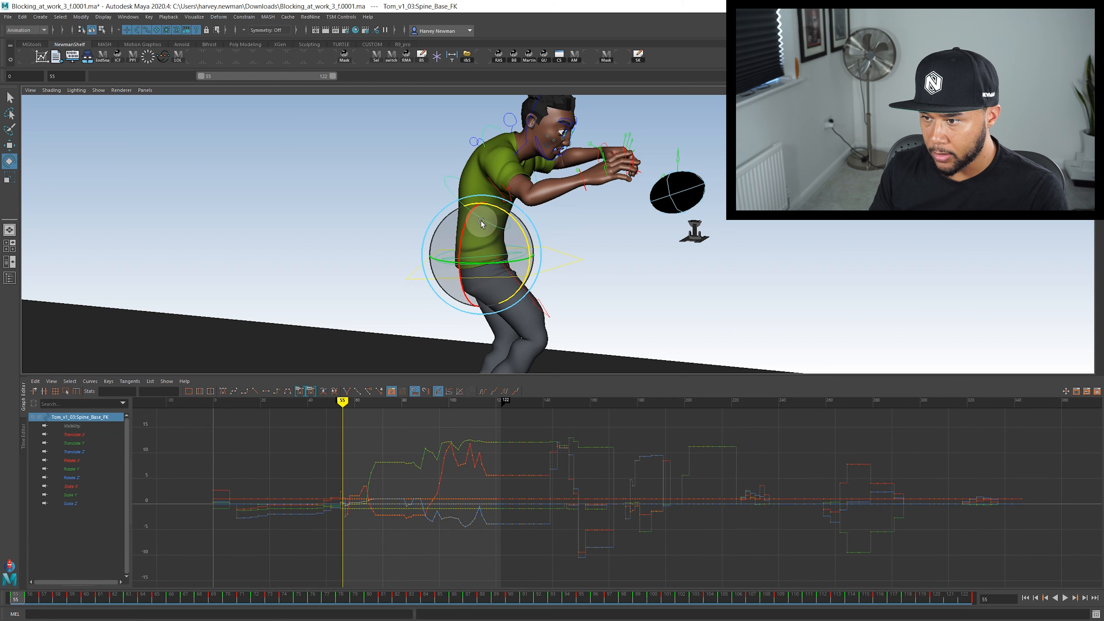
{"action": "left_click", "coordinate": [449, 189], "text": "shift"}
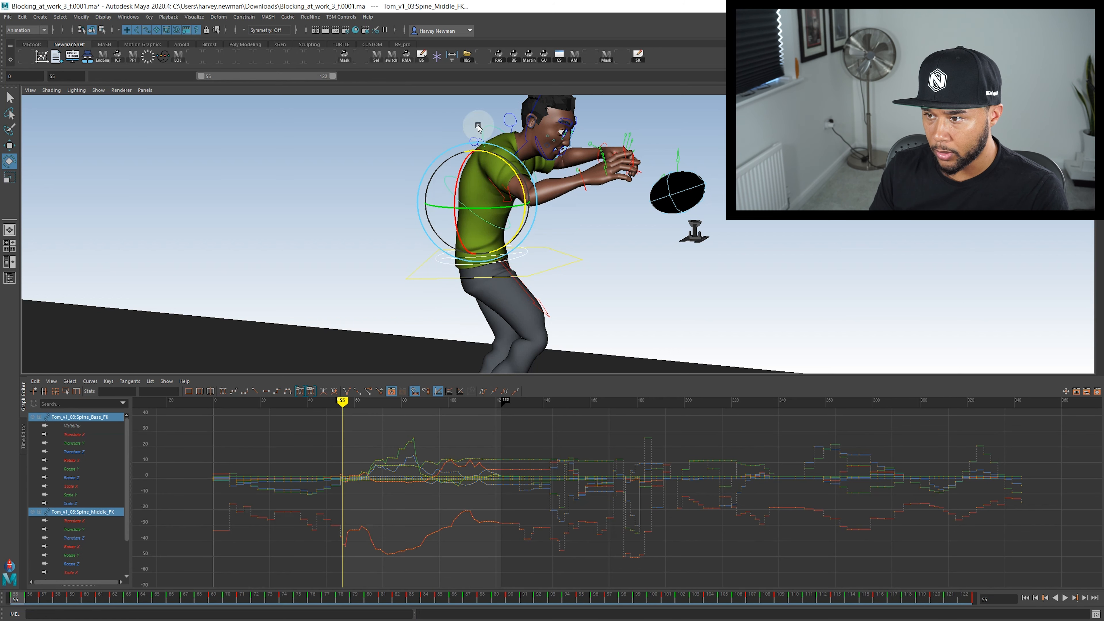
{"action": "left_click", "coordinate": [494, 127], "text": "shift"}
{"action": "left_click_drag", "start_coordinate": [555, 144], "coordinate": [569, 319]}
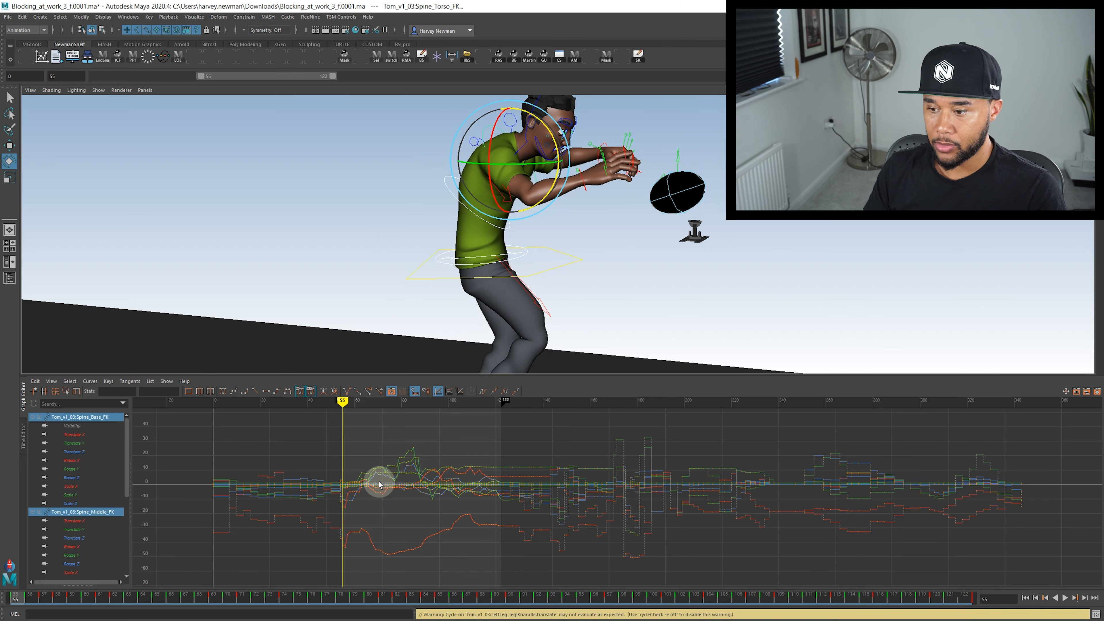
Try to isolate the Rotate Y curves of the base, middle and torso spine controls in the Graph Editor
{"action": "left_click", "coordinate": [89, 434]}
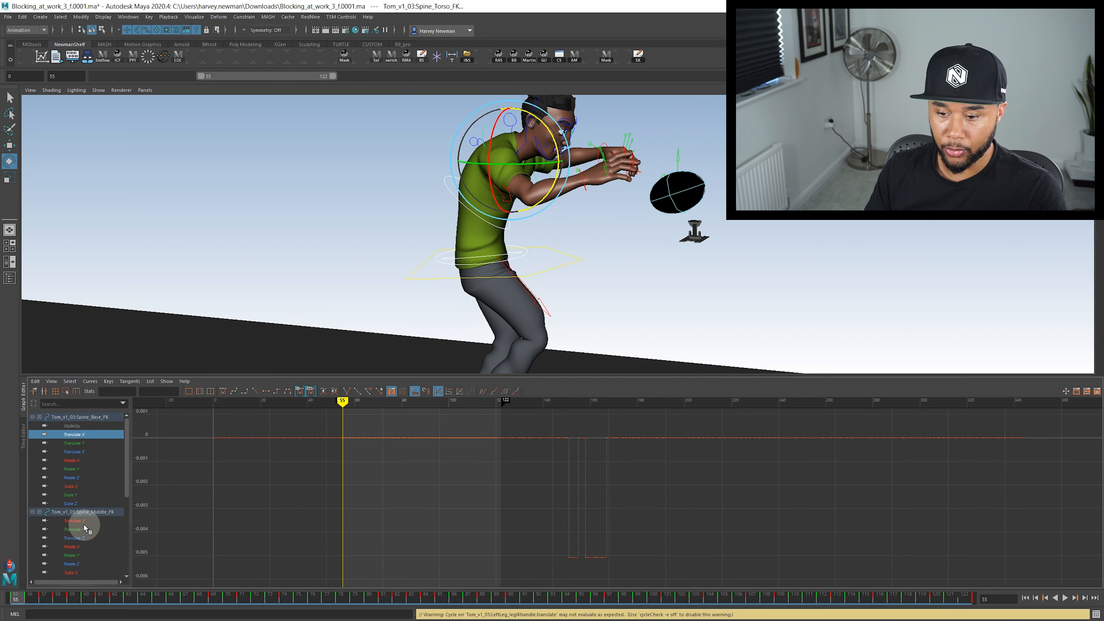
{"action": "left_click", "coordinate": [84, 523], "text": "ctrl"}
{"action": "scroll", "coordinate": [92, 522], "scroll_direction": "down", "scroll_amount": 6}
{"action": "left_click", "coordinate": [88, 473], "text": "ctrl"}
{"action": "key", "text": "ctrl+z"}
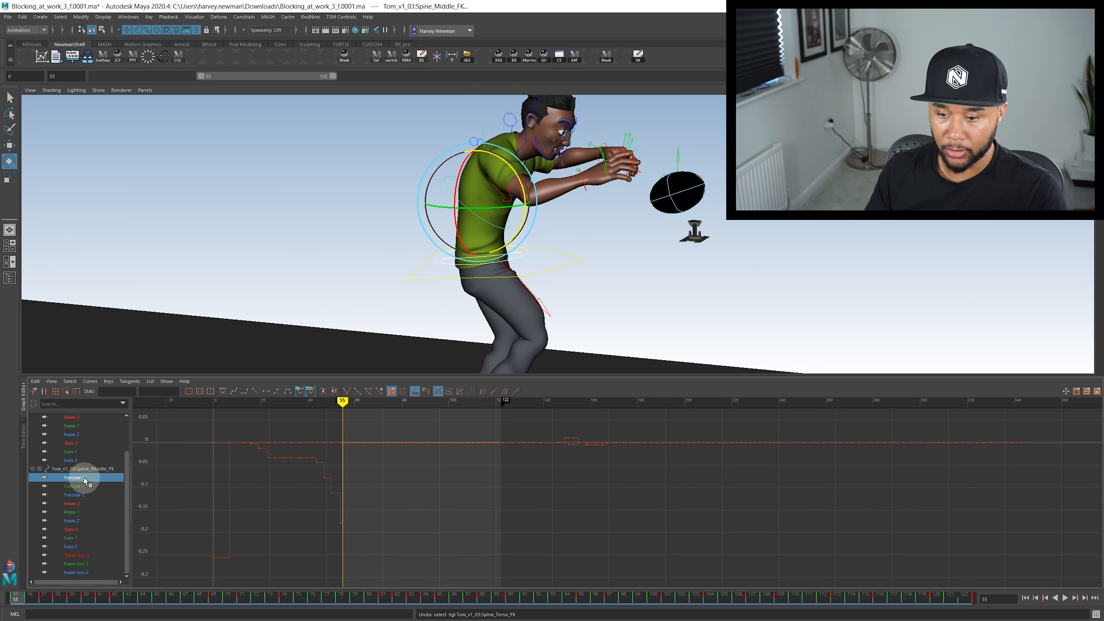
{"action": "left_click", "coordinate": [79, 426]}
{"action": "left_click", "coordinate": [81, 512], "text": "ctrl"}
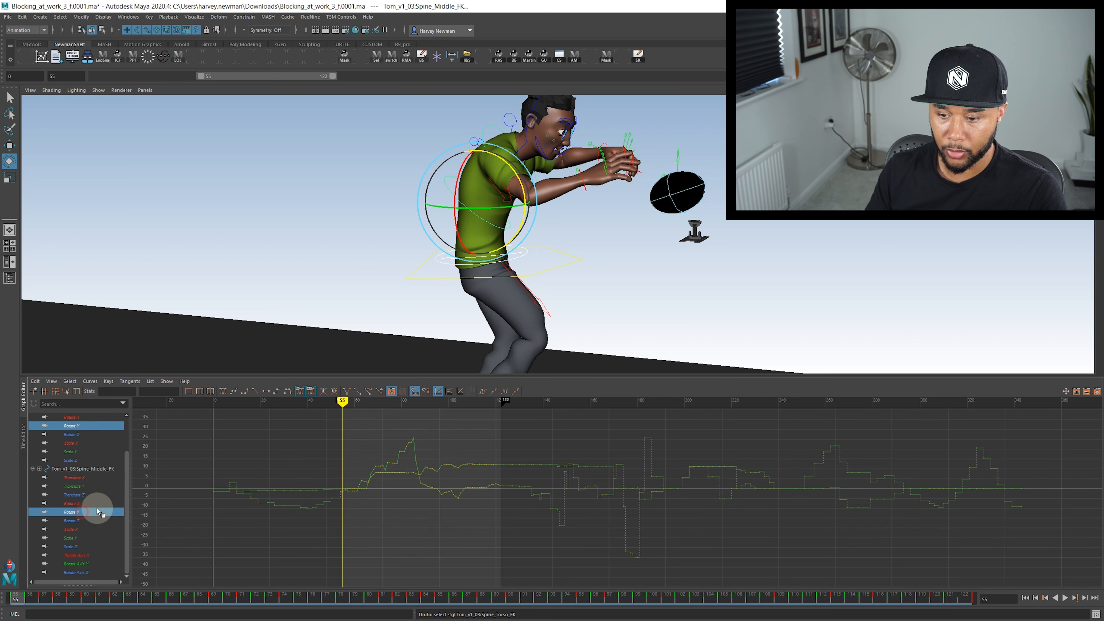
{"action": "scroll", "coordinate": [97, 508], "scroll_direction": "up", "scroll_amount": 2}
{"action": "scroll", "coordinate": [96, 463], "scroll_direction": "down", "scroll_amount": 2}
{"action": "scroll", "coordinate": [93, 531], "scroll_direction": "up", "scroll_amount": 2}
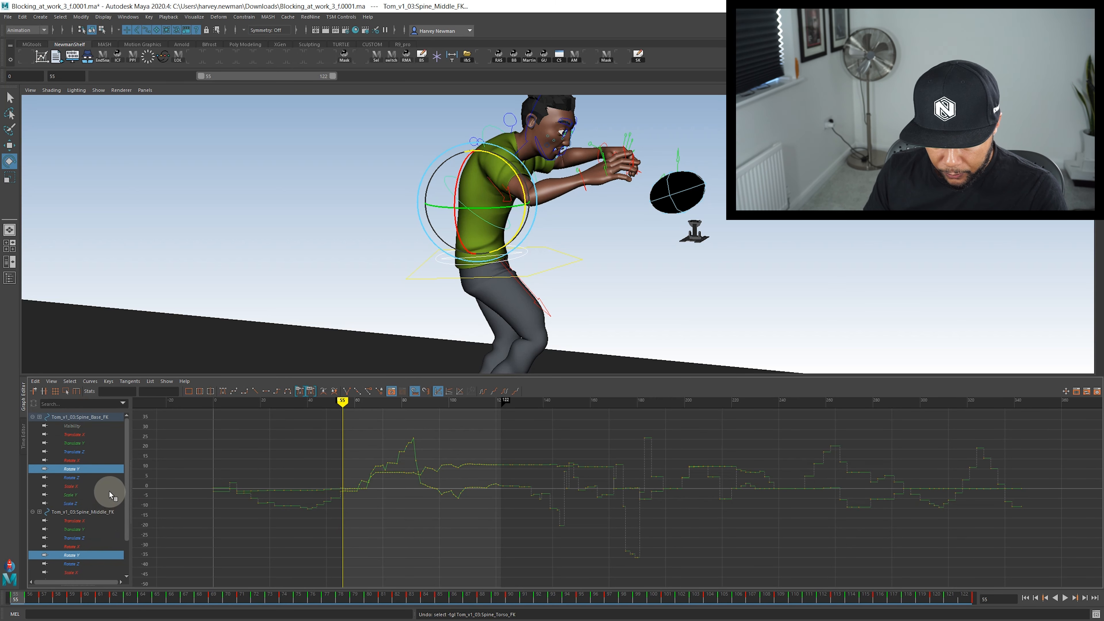
{"action": "scroll", "coordinate": [109, 491], "scroll_direction": "down", "scroll_amount": 2}
{"action": "left_click_drag", "start_coordinate": [128, 511], "coordinate": [133, 439]}
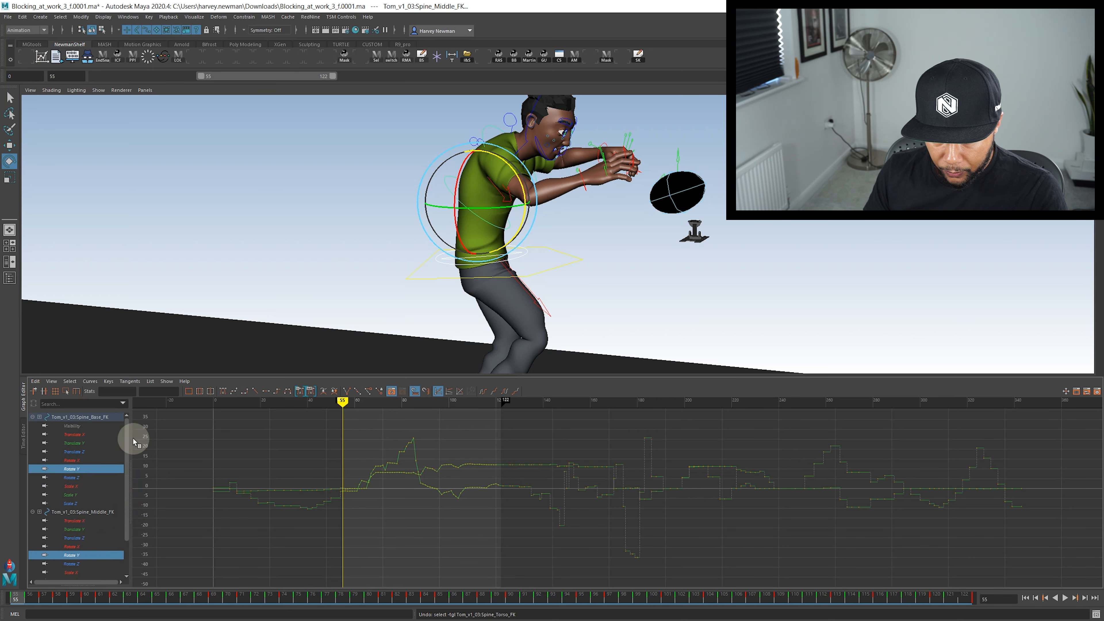
Reselect the base, middle and torso FK spine controls and show only their Rotate Y curves in the Graph Editor
{"action": "left_click", "coordinate": [452, 267]}
{"action": "left_click", "coordinate": [525, 255]}
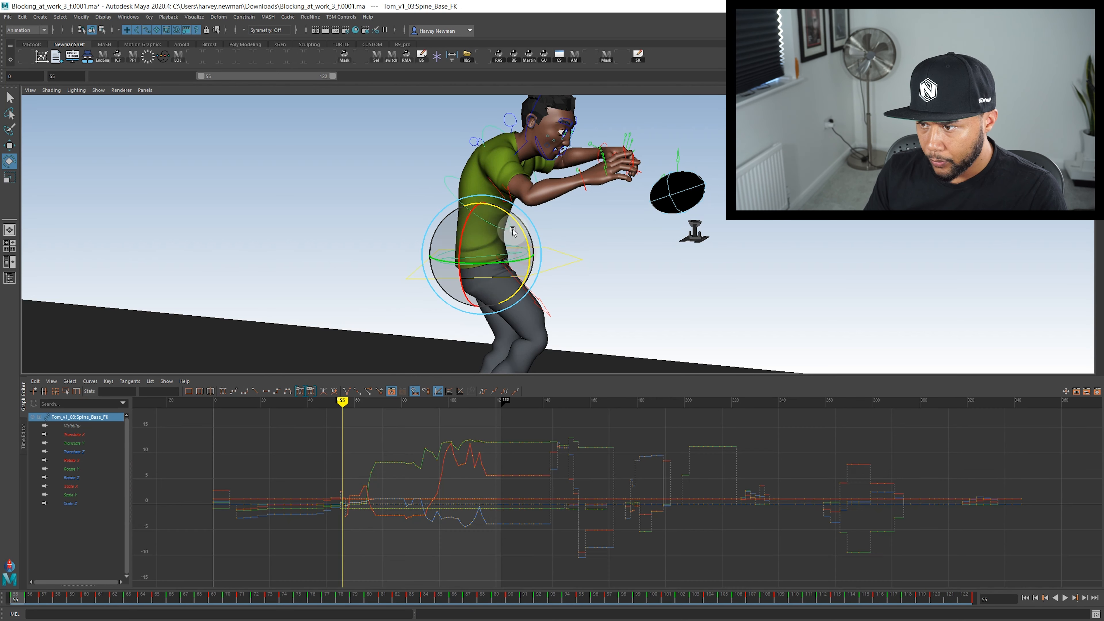
{"action": "left_click", "coordinate": [447, 182], "text": "shift"}
{"action": "left_click", "coordinate": [490, 129], "text": "shift"}
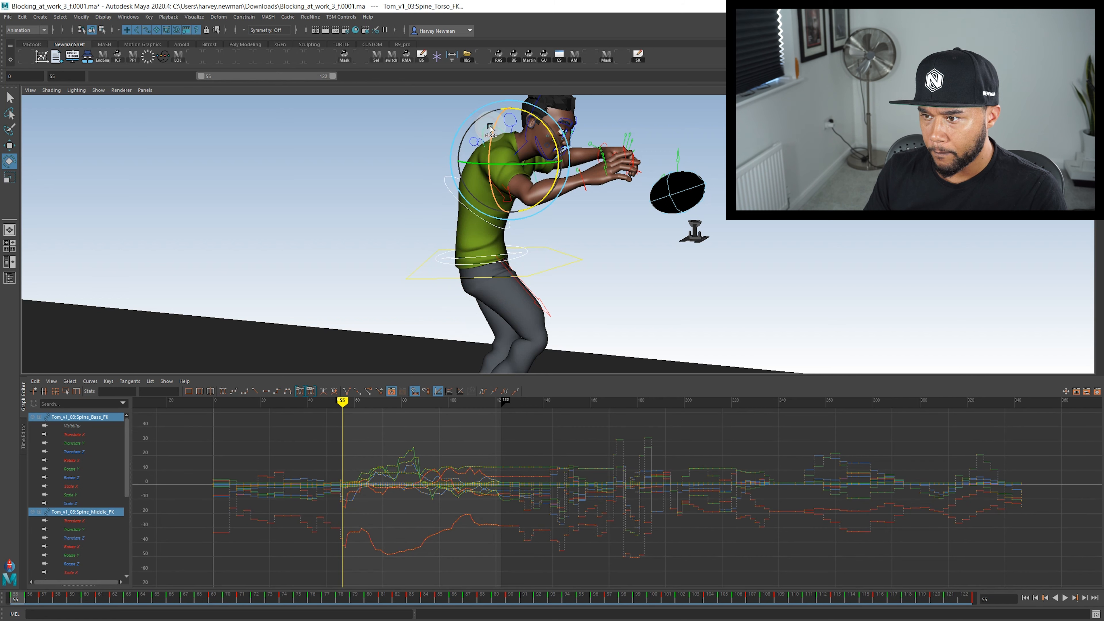
{"action": "left_click", "coordinate": [82, 469]}
{"action": "scroll", "coordinate": [96, 492], "scroll_direction": "down", "scroll_amount": 5}
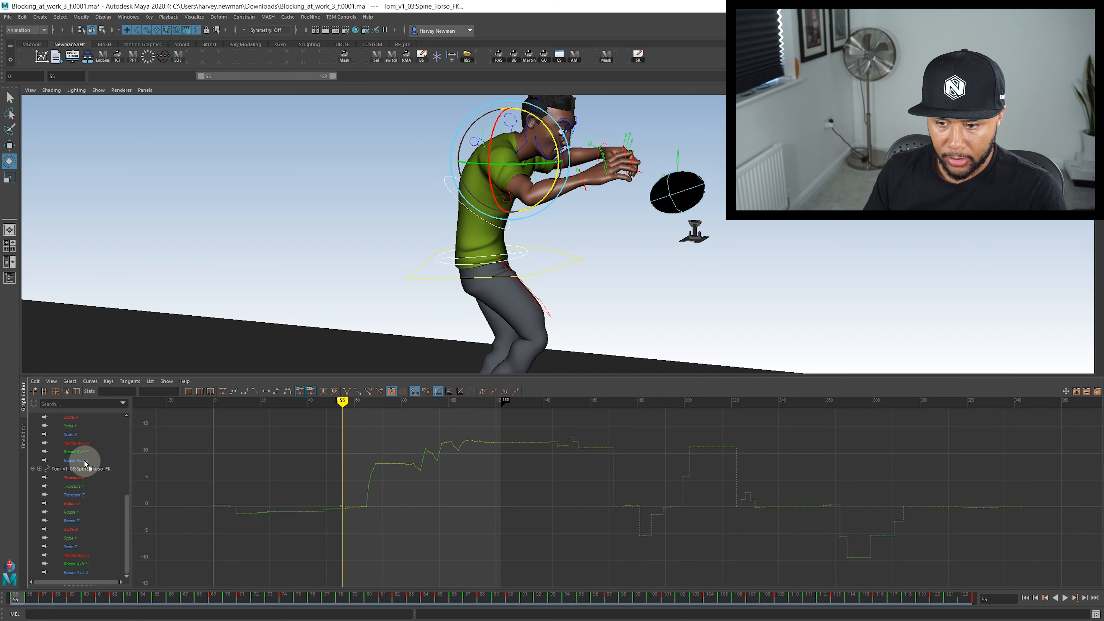
{"action": "left_click", "coordinate": [83, 470], "text": "ctrl"}
{"action": "scroll", "coordinate": [111, 499], "scroll_direction": "down", "scroll_amount": 3}
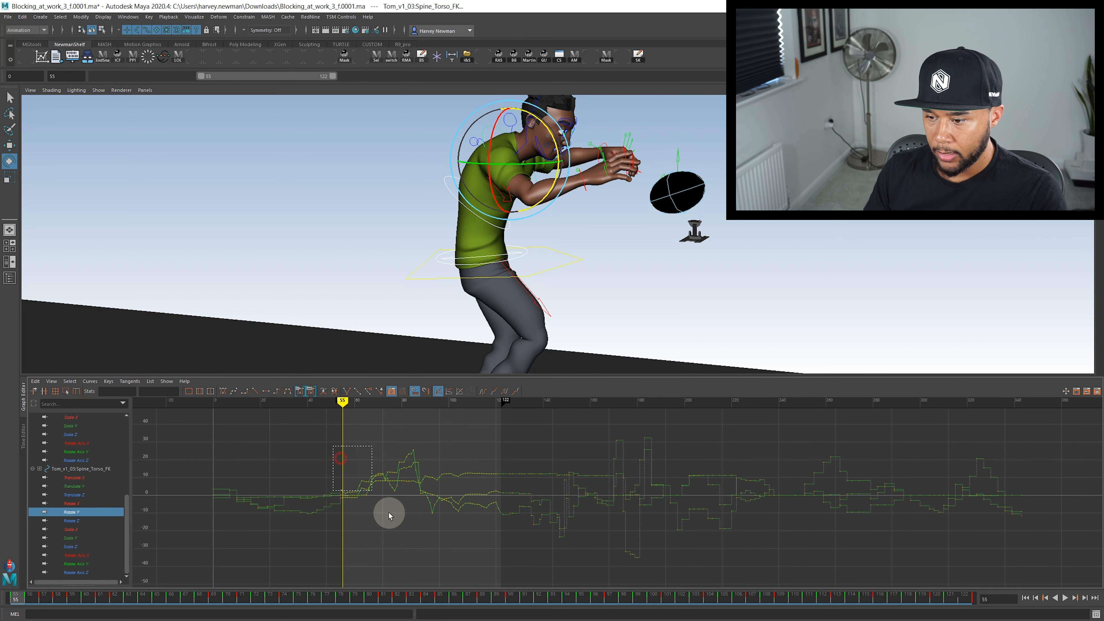
Examine the three spine controls' Rotate Y curves from frame 55 onward
{"action": "left_click_drag", "start_coordinate": [389, 513], "coordinate": [390, 515]}
{"action": "key", "text": "f"}
{"action": "left_click", "coordinate": [505, 467]}
{"action": "left_click_drag", "start_coordinate": [402, 434], "coordinate": [695, 538]}
{"action": "key", "text": "f"}
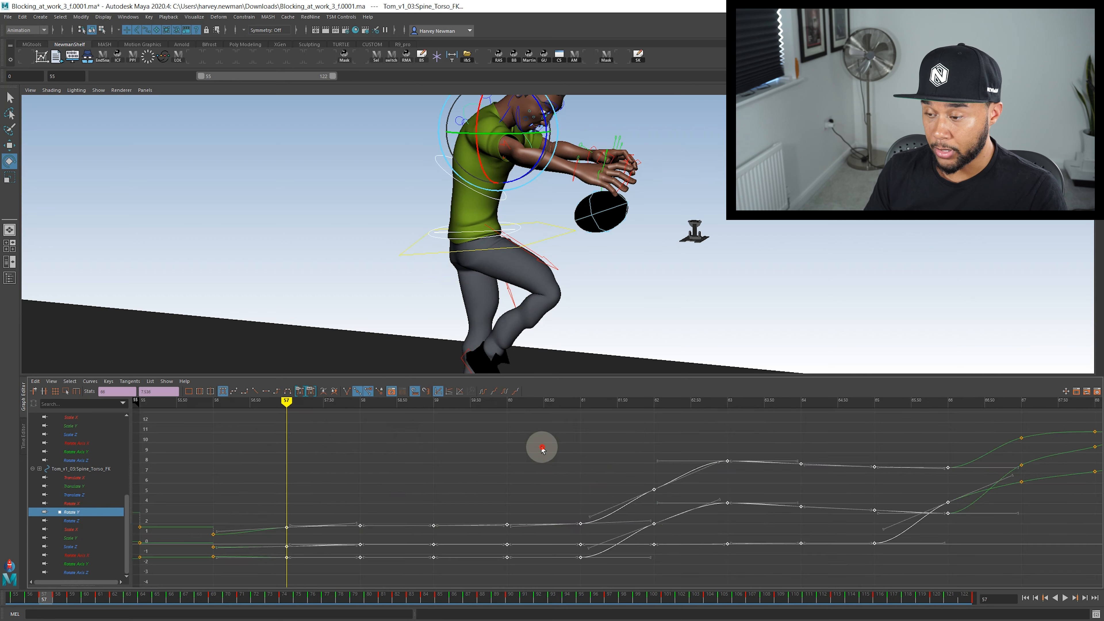
{"action": "left_click", "coordinate": [542, 448]}
{"action": "scroll", "coordinate": [538, 480], "scroll_direction": "down", "scroll_amount": 5}
{"action": "middle_click_drag", "start_coordinate": [613, 450], "coordinate": [477, 471], "text": "alt"}
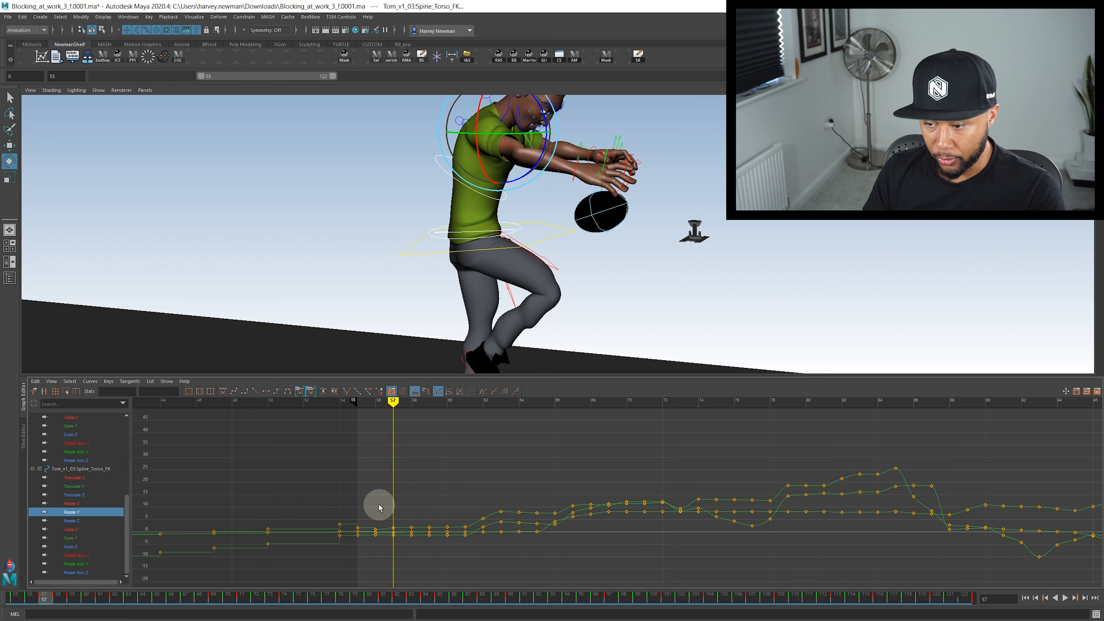
Apply spline tangents to the spine controls' Rotate Y keys at frames 56 to 58
{"action": "left_click_drag", "start_coordinate": [368, 505], "coordinate": [416, 561]}
{"action": "key", "text": "comma"}
{"action": "left_click", "coordinate": [235, 390]}
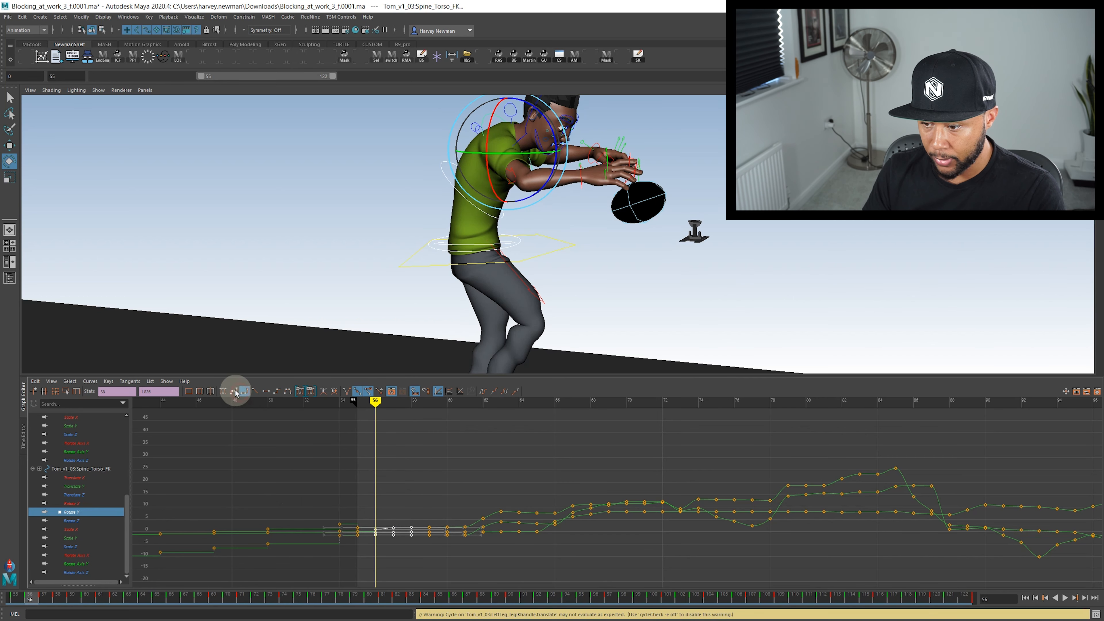
{"action": "key", "text": "f"}
{"action": "left_click", "coordinate": [447, 489]}
Examine the shape of the spine Rotate Y curves between frames 55 and 76 for uneven keys
{"action": "scroll", "coordinate": [483, 525], "scroll_direction": "down", "scroll_amount": 5}
{"action": "middle_click_drag", "start_coordinate": [641, 541], "coordinate": [487, 544], "text": "alt"}
{"action": "scroll", "coordinate": [487, 544], "scroll_direction": "down", "scroll_amount": 7}
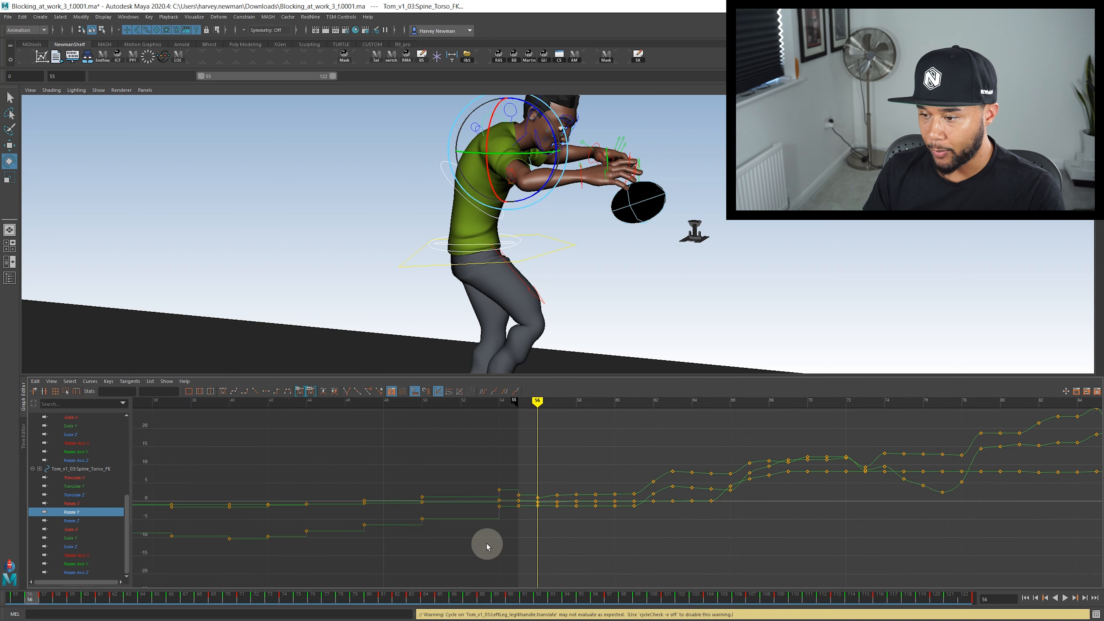
{"action": "key", "text": "period"}
{"action": "left_click_drag", "start_coordinate": [558, 445], "coordinate": [833, 572]}
{"action": "key", "text": "f"}
{"action": "left_click", "coordinate": [802, 565]}
{"action": "scroll", "coordinate": [700, 543], "scroll_direction": "down", "scroll_amount": 5}
{"action": "scroll", "coordinate": [544, 531], "scroll_direction": "up", "scroll_amount": 5}
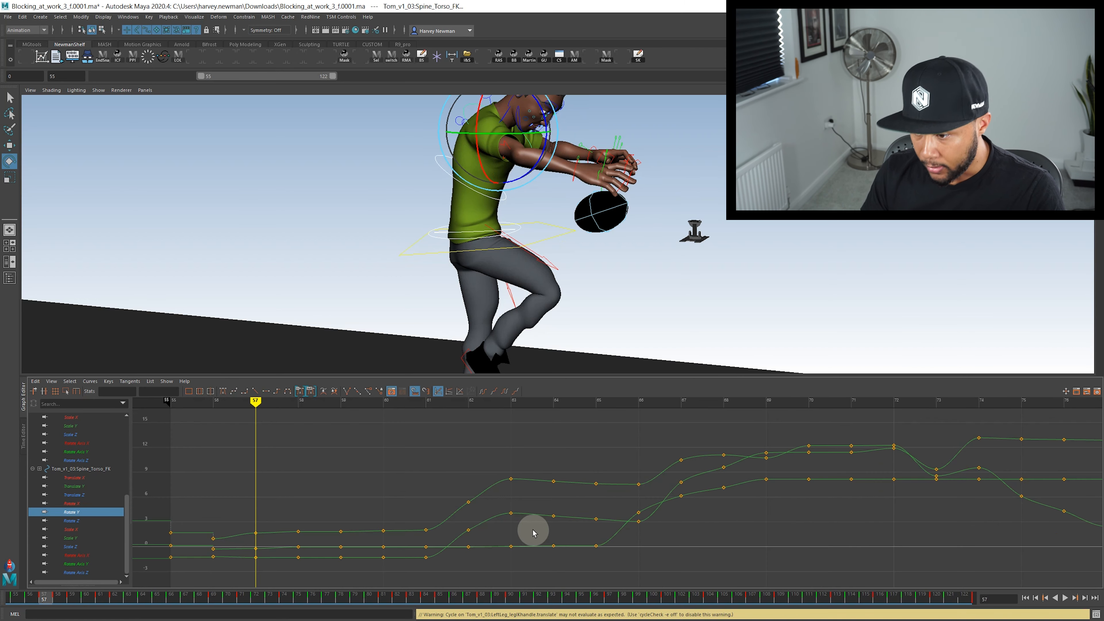
Apply auto tangents to the spine controls' Rotate Y keys at frames 55 and 56
{"action": "key", "text": "comma"}
{"action": "left_click_drag", "start_coordinate": [194, 507], "coordinate": [237, 560]}
{"action": "key", "text": "comma"}
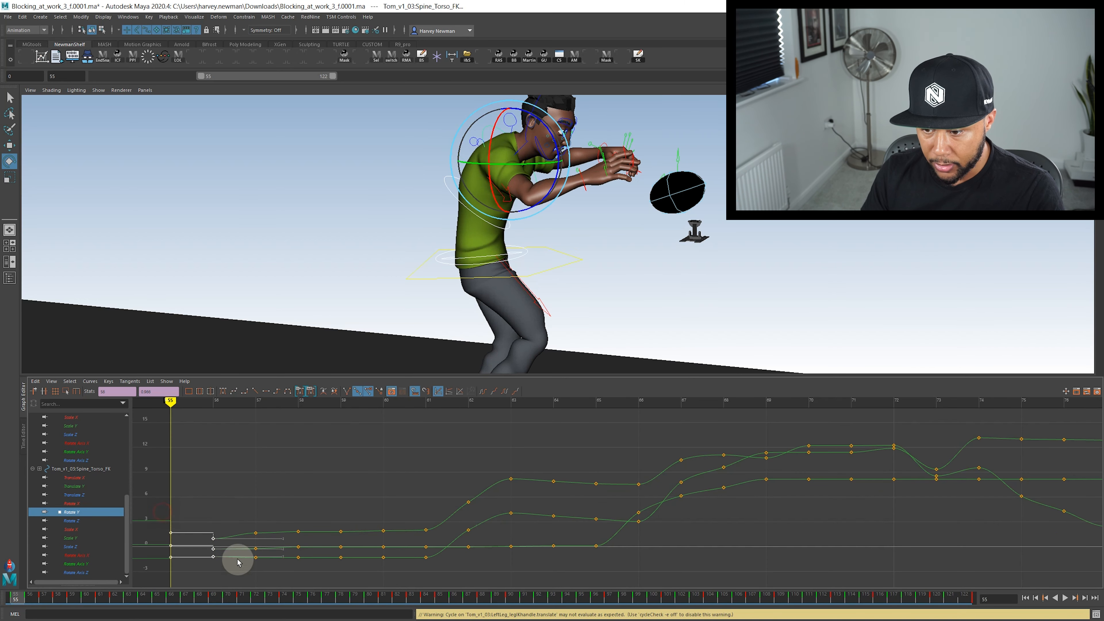
{"action": "left_click", "coordinate": [225, 389]}
{"action": "left_click", "coordinate": [247, 464]}
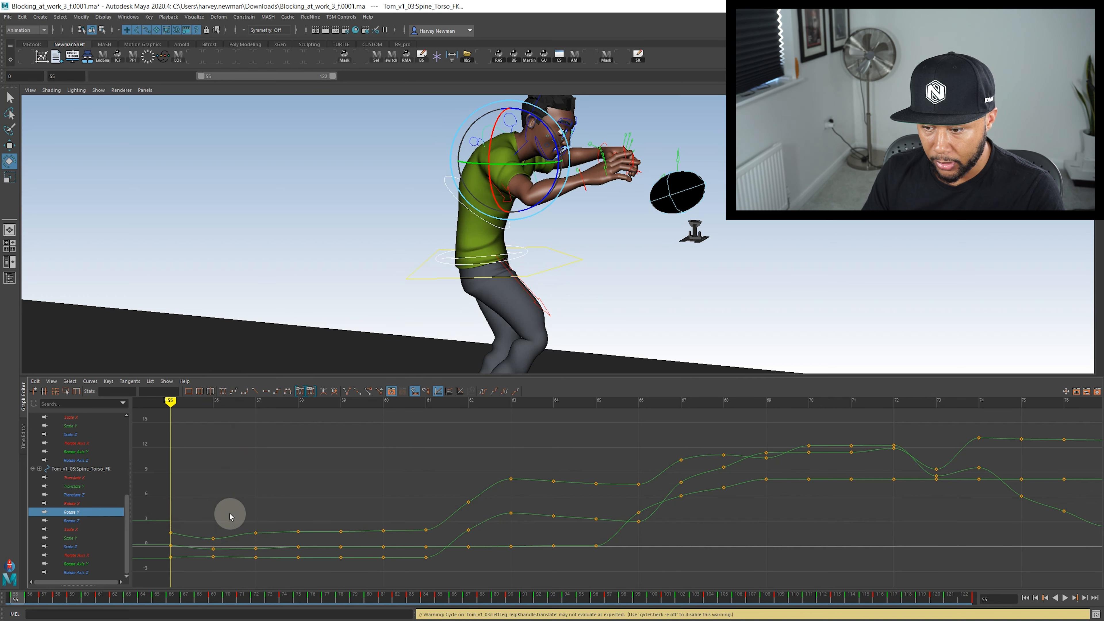
Delete the three spine controls' Rotate Y keys at frame 56
{"action": "left_click_drag", "start_coordinate": [207, 518], "coordinate": [235, 563]}
{"action": "key", "text": "period"}
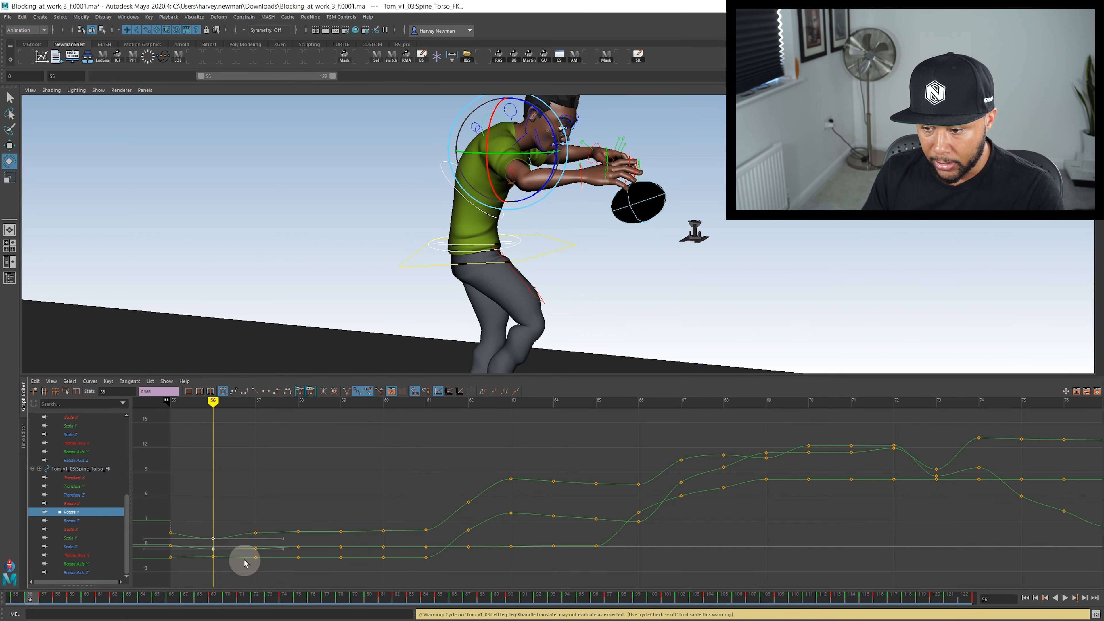
{"action": "left_click_drag", "start_coordinate": [207, 521], "coordinate": [231, 582]}
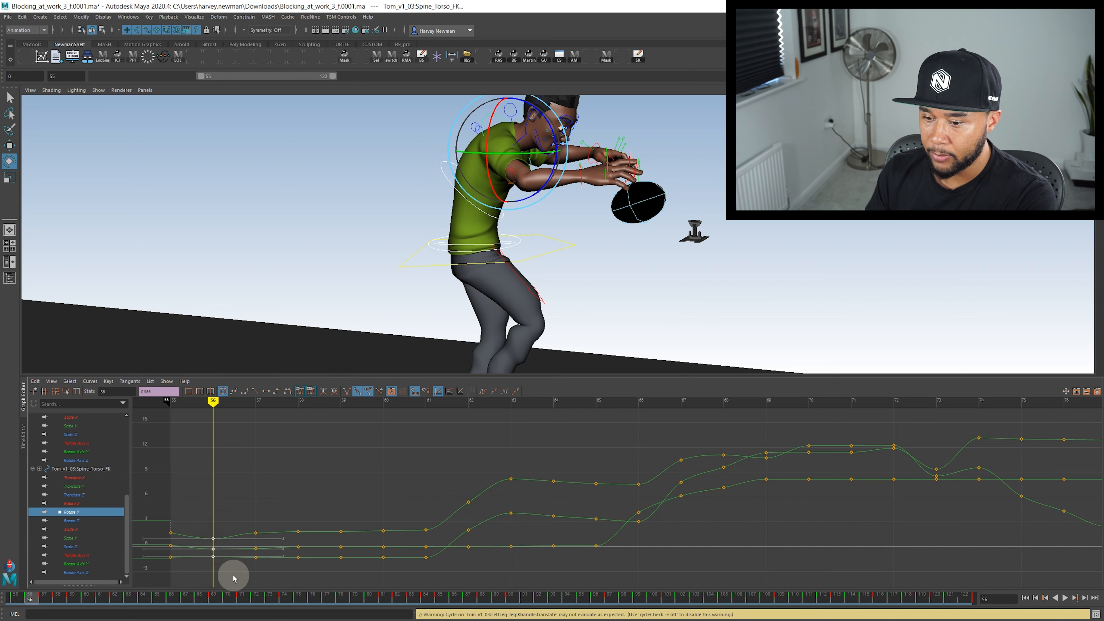
{"action": "key", "text": "Delete"}
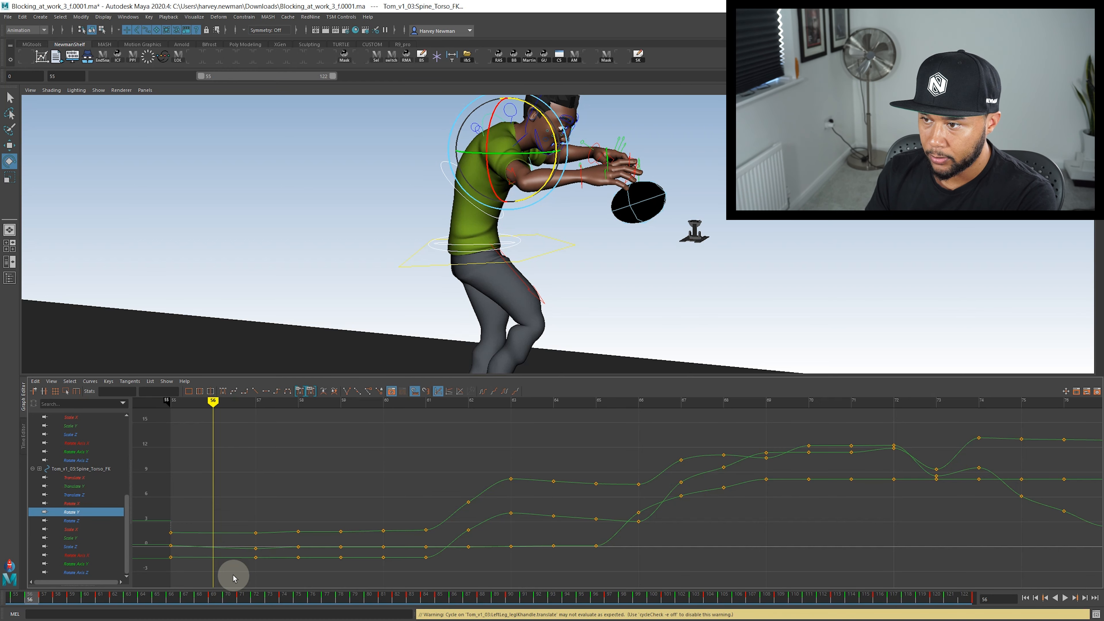
{"action": "left_click_drag", "start_coordinate": [70, 603], "coordinate": [45, 599]}
{"action": "left_click_drag", "start_coordinate": [240, 492], "coordinate": [271, 582]}
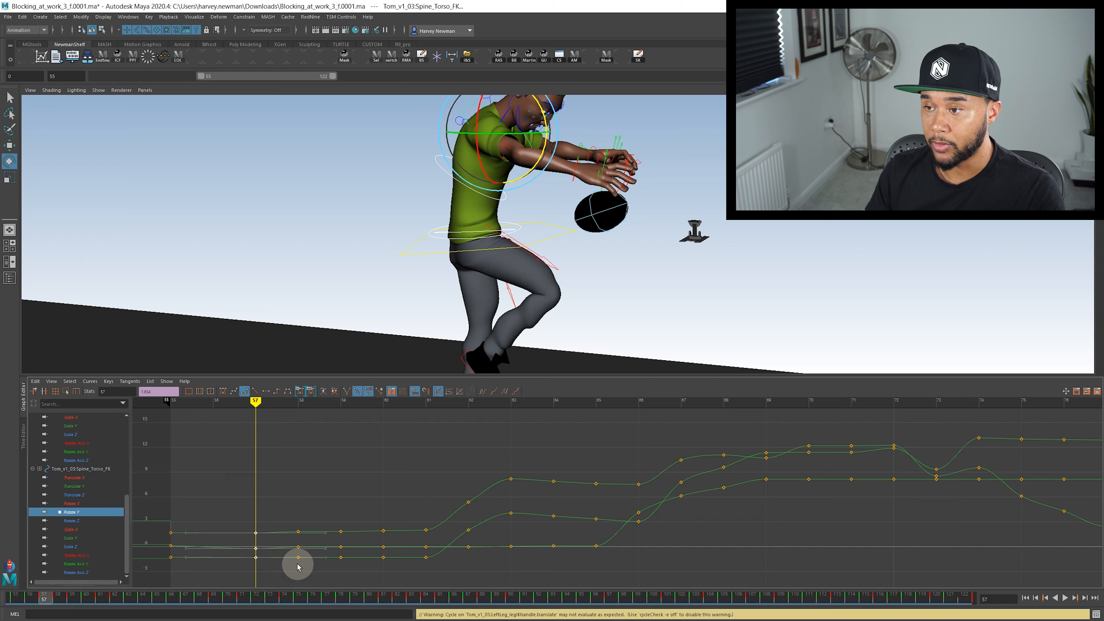
Nudge the two upper spine Rotate Y keys at frame 63 slightly upward to round the curves' peak
{"action": "scroll", "coordinate": [458, 474], "scroll_direction": "down", "scroll_amount": 3}
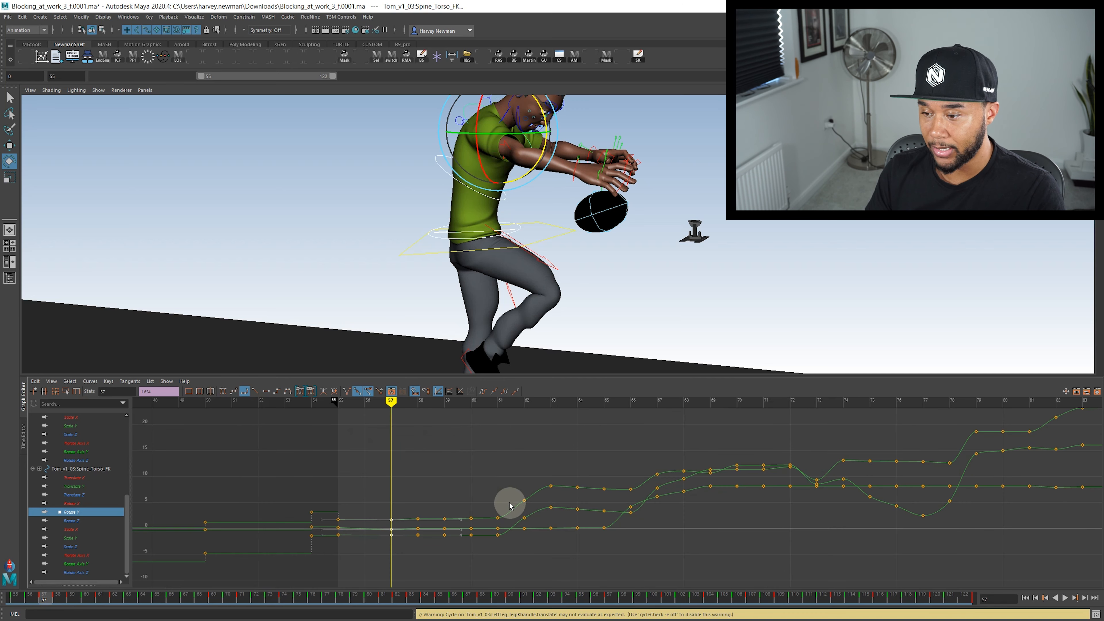
{"action": "left_click_drag", "start_coordinate": [112, 596], "coordinate": [135, 605]}
{"action": "left_click_drag", "start_coordinate": [542, 462], "coordinate": [559, 510]}
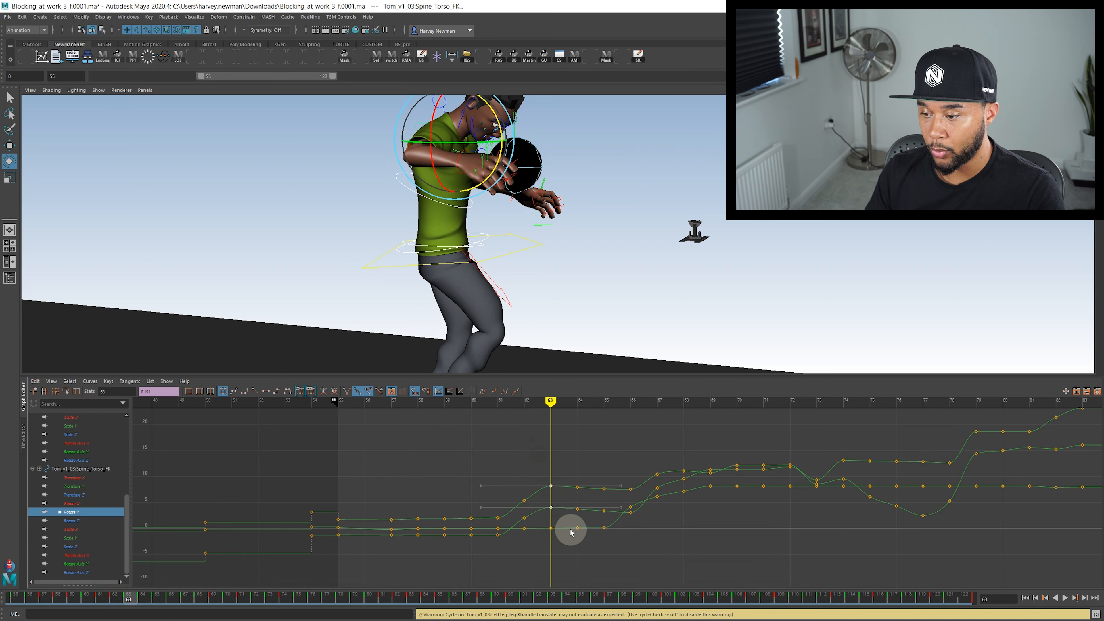
{"action": "middle_click_drag", "start_coordinate": [570, 528], "coordinate": [570, 505], "text": "shift"}
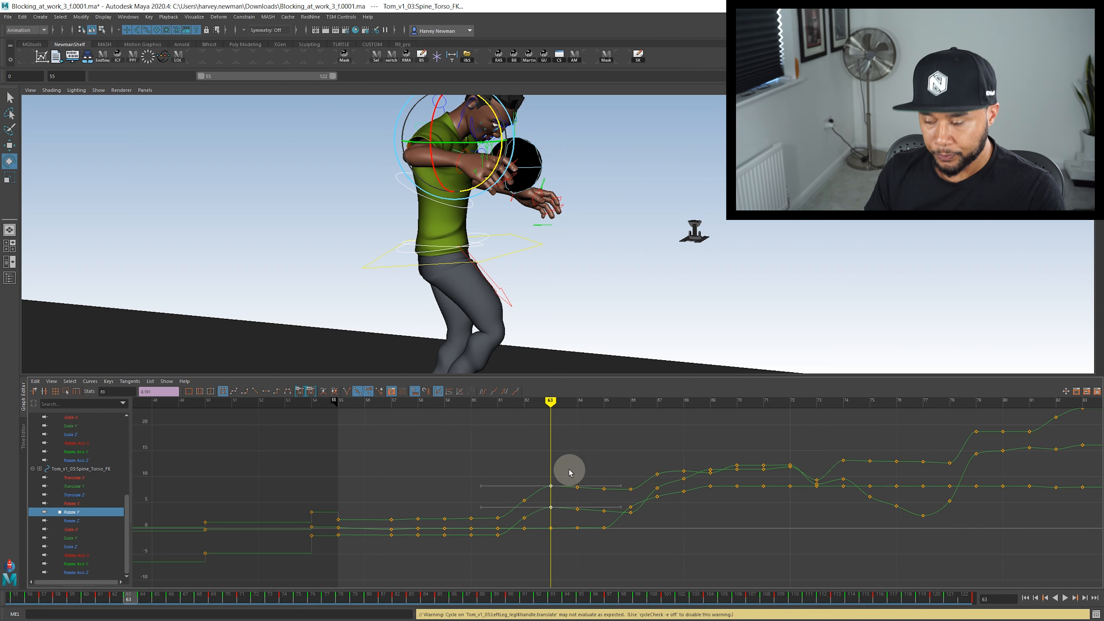
{"action": "left_click_drag", "start_coordinate": [543, 454], "coordinate": [564, 517]}
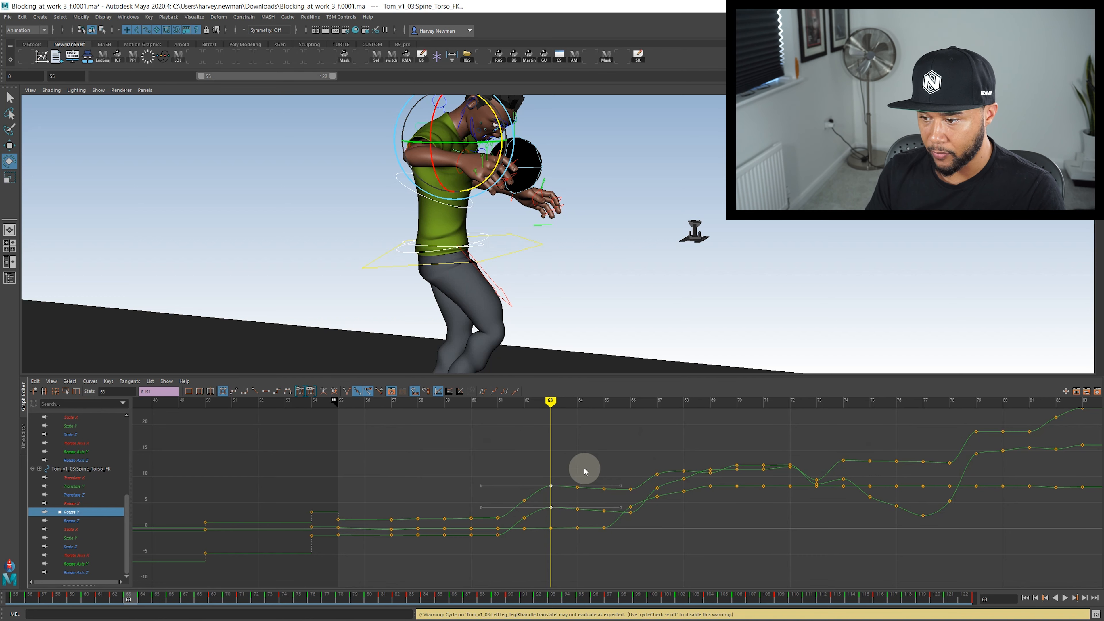
{"action": "middle_click_drag", "start_coordinate": [578, 472], "coordinate": [582, 468], "text": "shift"}
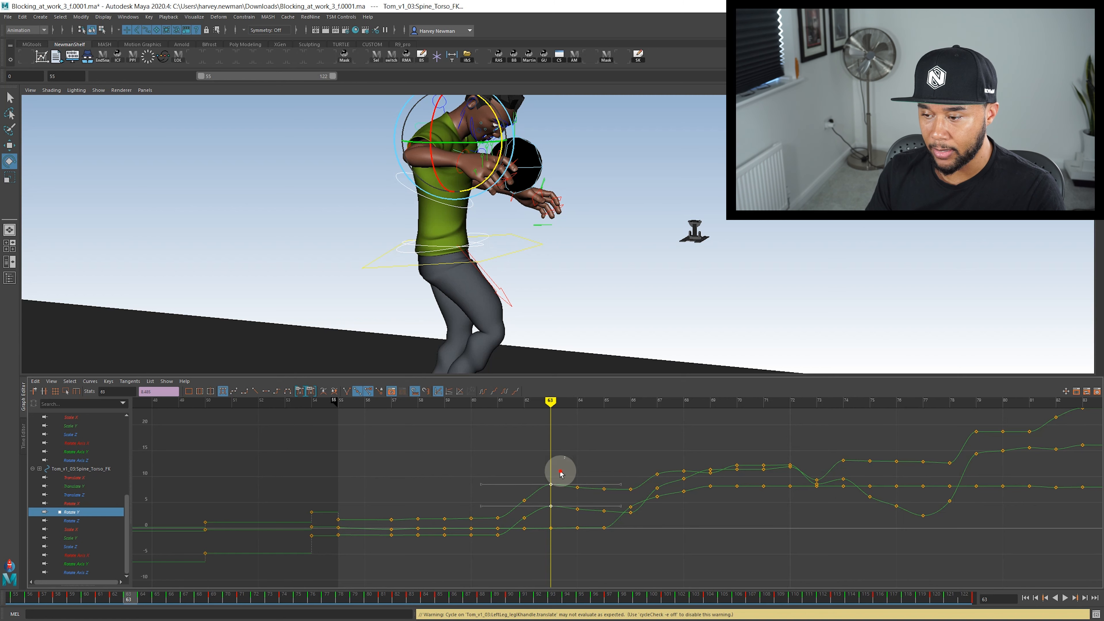
Tilt the tangents of the two rising spine Rotate Y curves at frame 61 more steeply upward
{"action": "left_click", "coordinate": [491, 509]}
{"action": "key", "text": "comma"}
{"action": "key", "text": "comma"}
{"action": "mouse_move", "coordinate": [499, 517]}
{"action": "left_mouse_down"}
{"action": "mouse_move", "coordinate": [502, 541]}
{"action": "mouse_move", "coordinate": [509, 507]}
{"action": "left_mouse_up"}
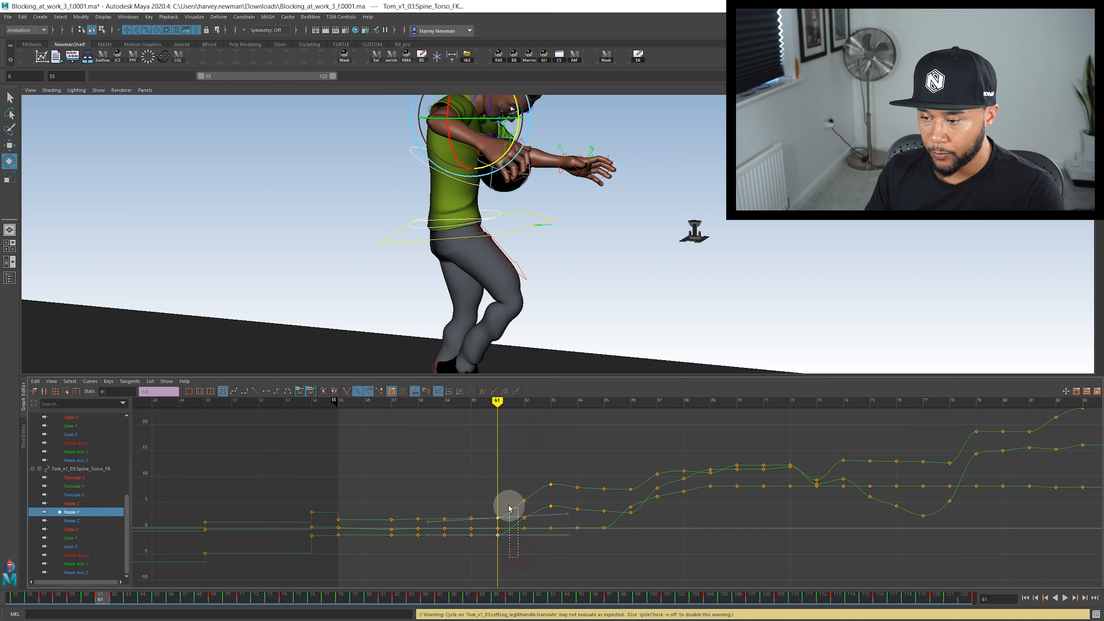
{"action": "middle_click_drag", "start_coordinate": [511, 496], "coordinate": [515, 495], "text": "shift"}
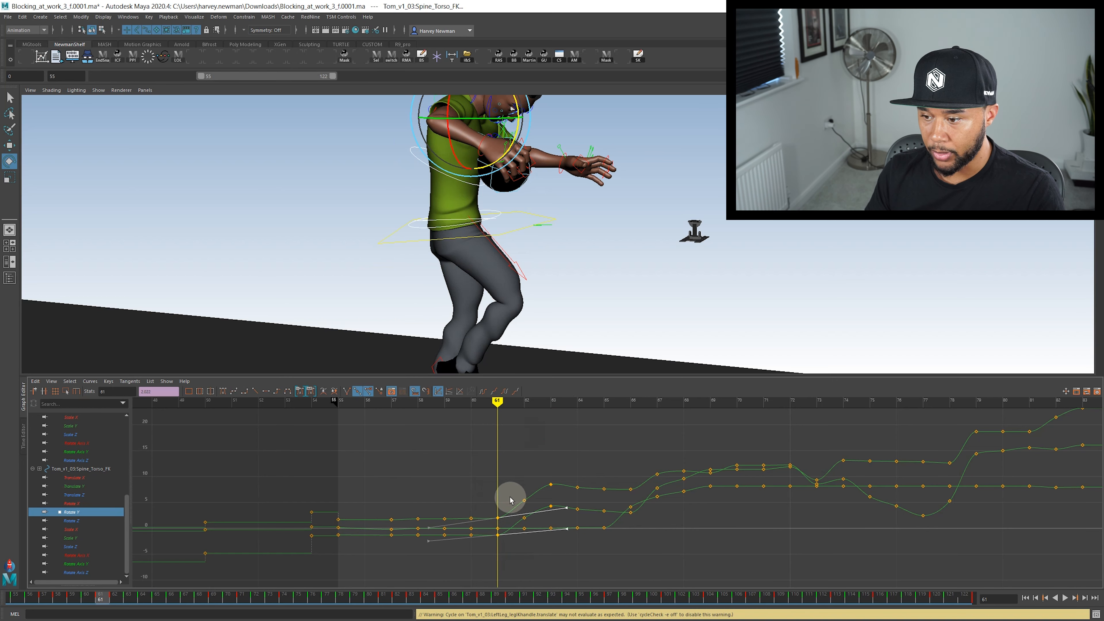
{"action": "left_click", "coordinate": [476, 482]}
{"action": "left_click_drag", "start_coordinate": [467, 508], "coordinate": [477, 523]}
{"action": "key", "text": "comma"}
{"action": "left_click_drag", "start_coordinate": [479, 546], "coordinate": [464, 538], "text": "shift"}
{"action": "left_click", "coordinate": [512, 550]}
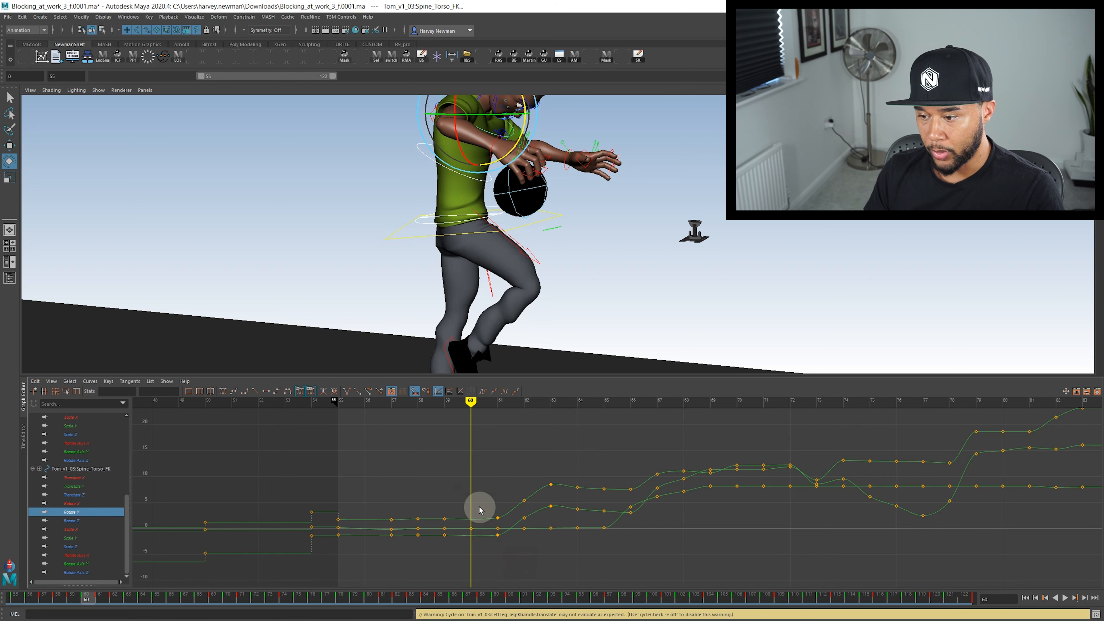